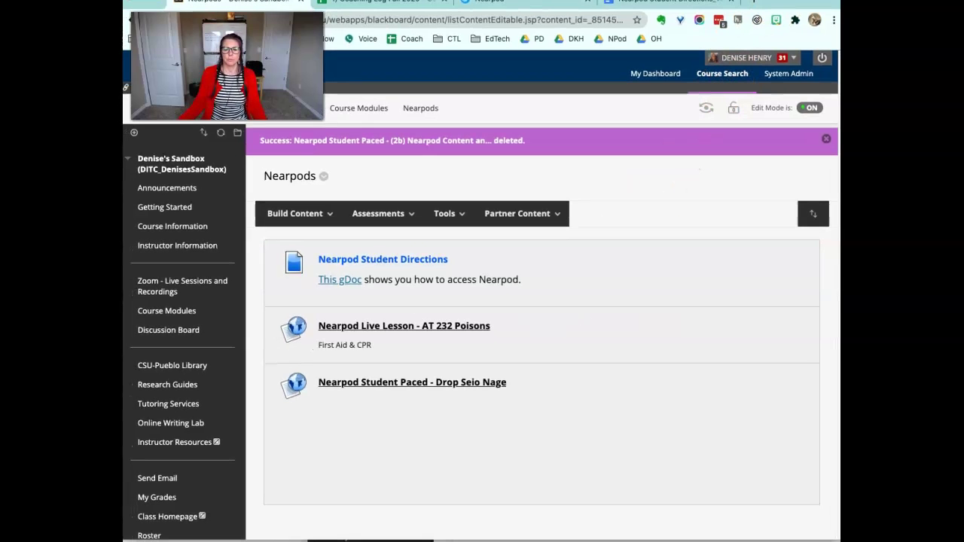
Choose Build Content > Item in the Nearpods area to begin a new content item.
mouse_move(319, 214)
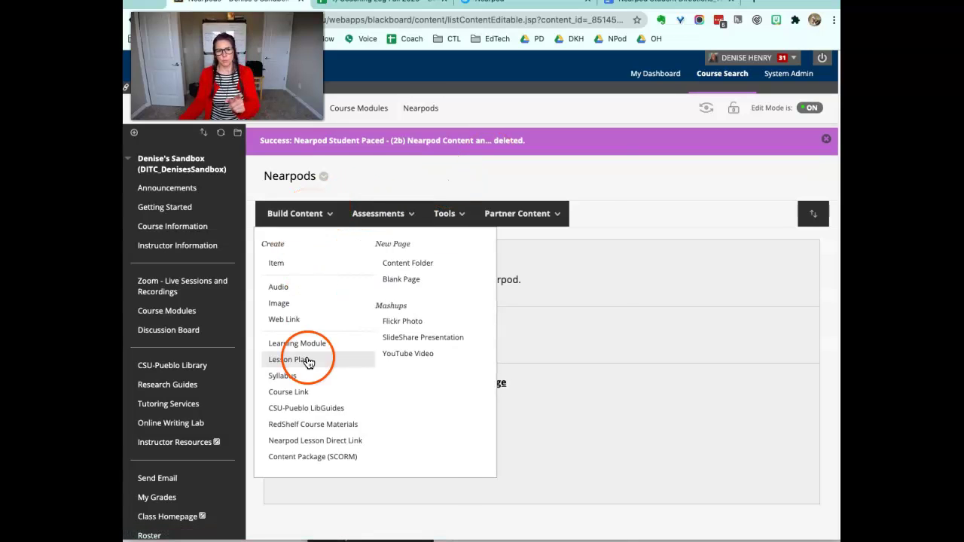
left_click(316, 440)
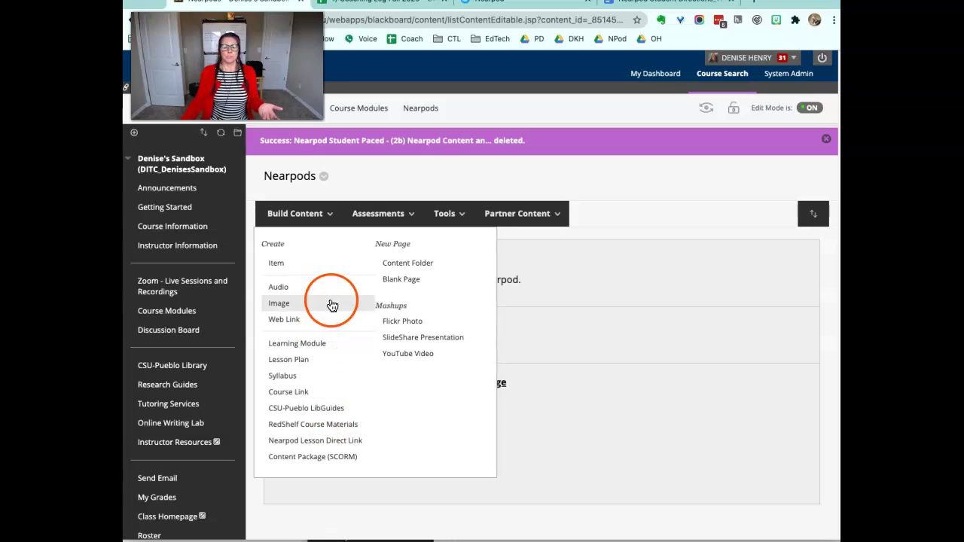
left_click(280, 262)
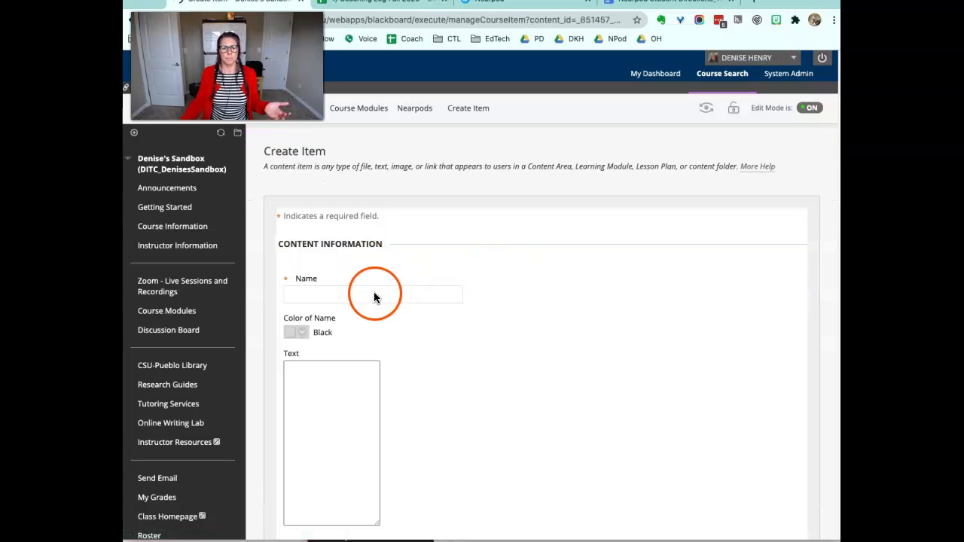
Enter 'Nearpod Video Activity' as the item name and place the cursor in the Text box.
left_click(372, 295)
type("Nearpod Video Activity")
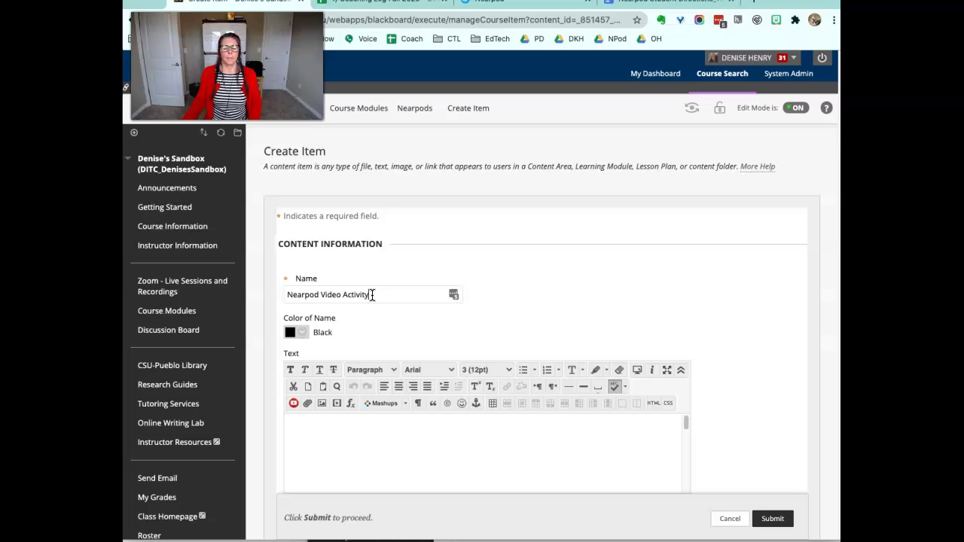
left_click(330, 447)
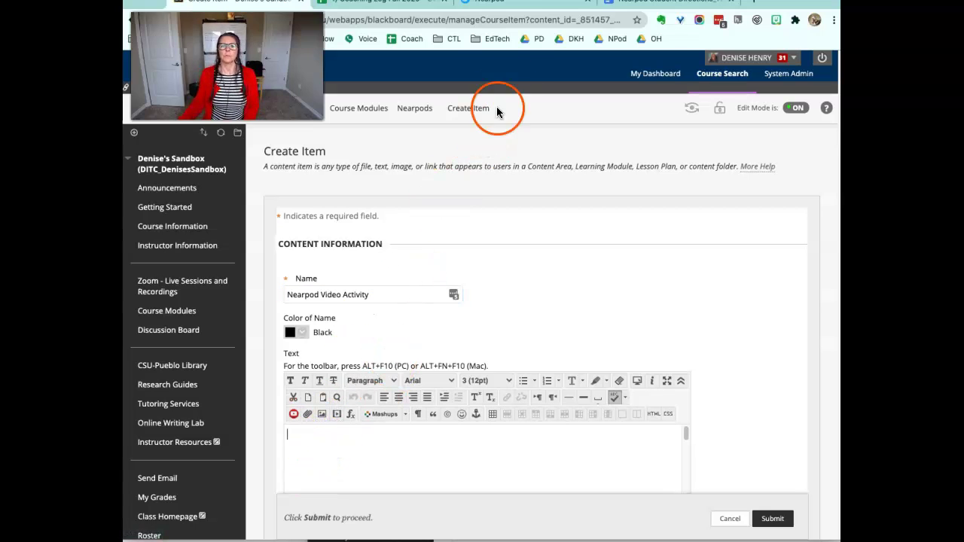
Choose Student-Paced for the Drop Seio Nage lesson in the Nearpod library.
left_click(509, 5)
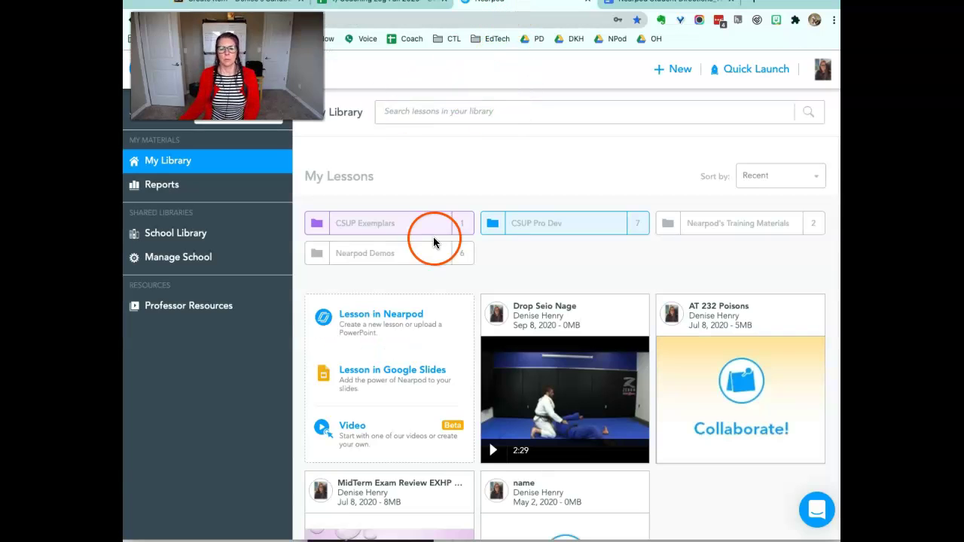
mouse_move(555, 365)
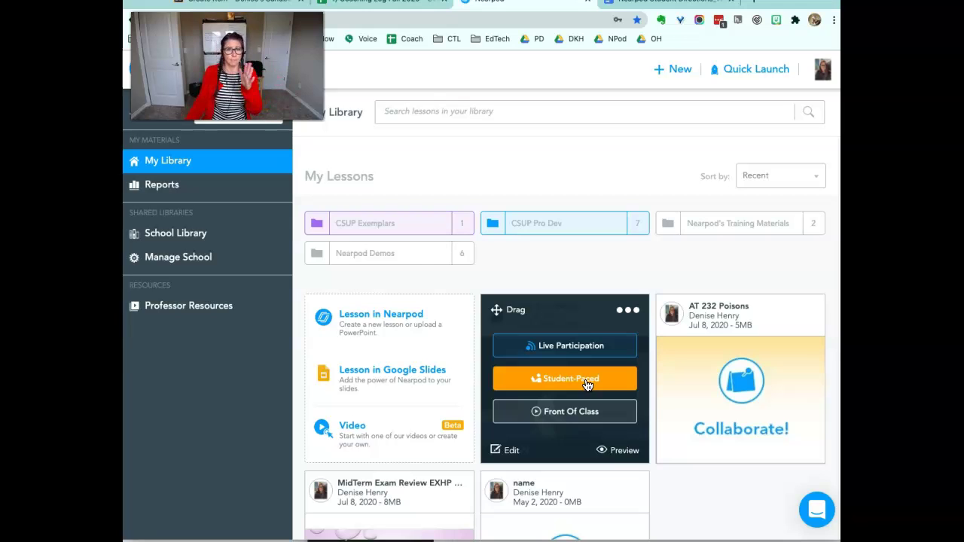
left_click(584, 348)
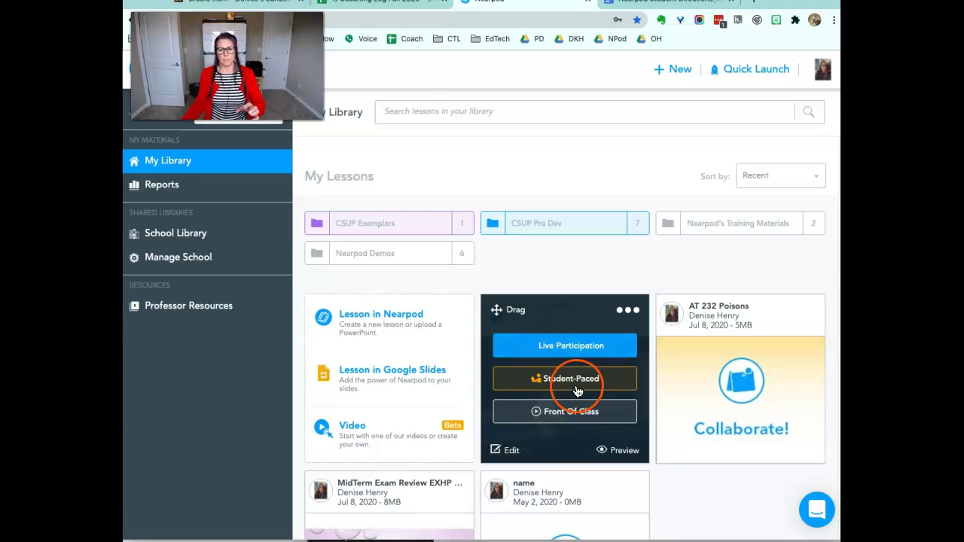
left_click(572, 380)
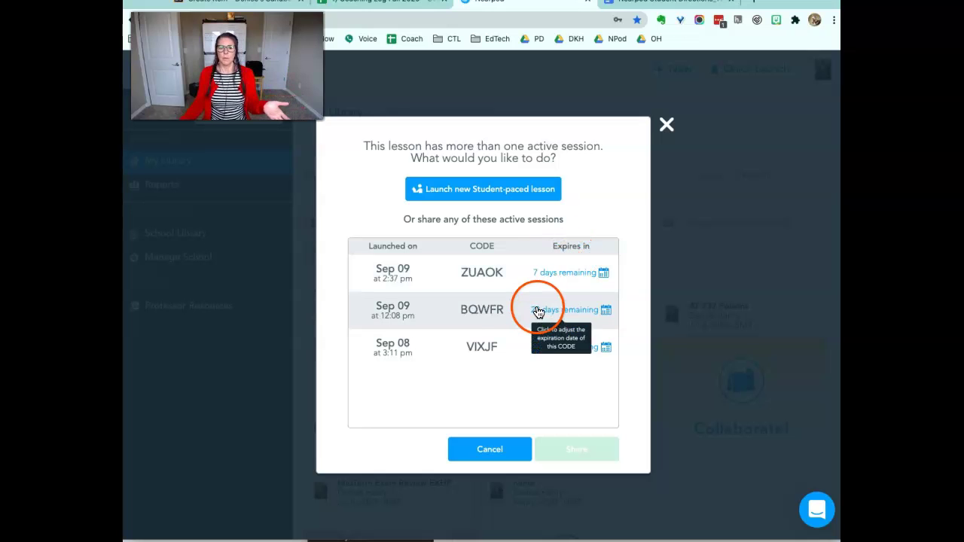
left_click(520, 193)
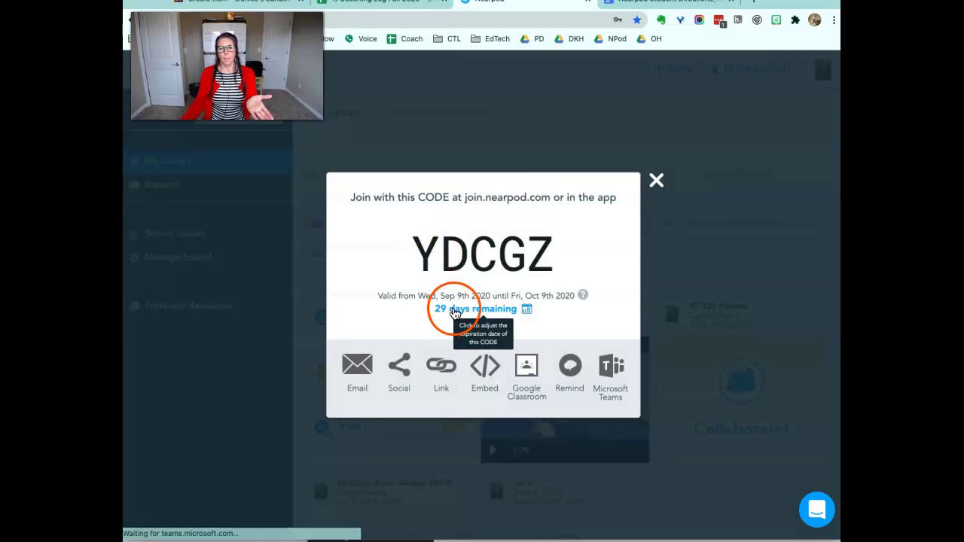
left_click(454, 311)
left_click(426, 377)
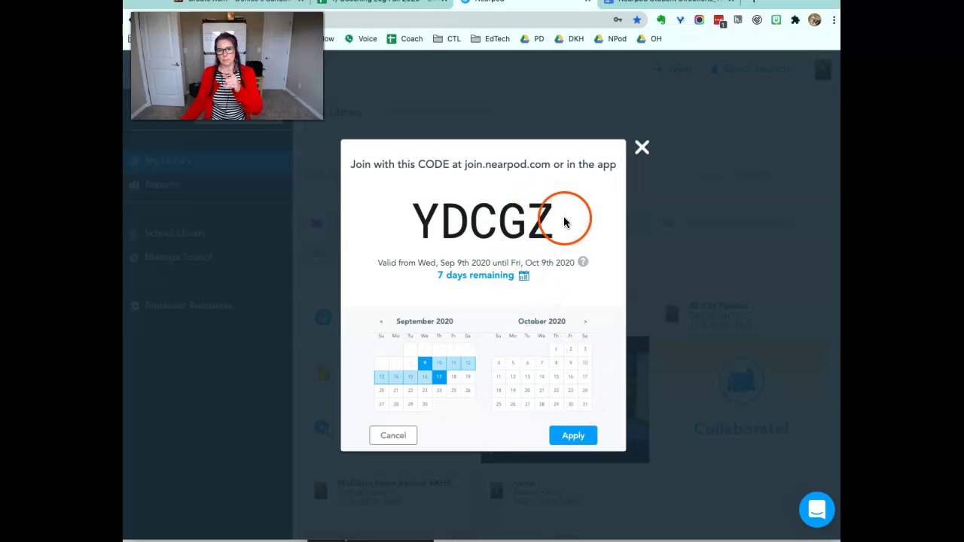
left_click_drag(564, 218, 401, 213)
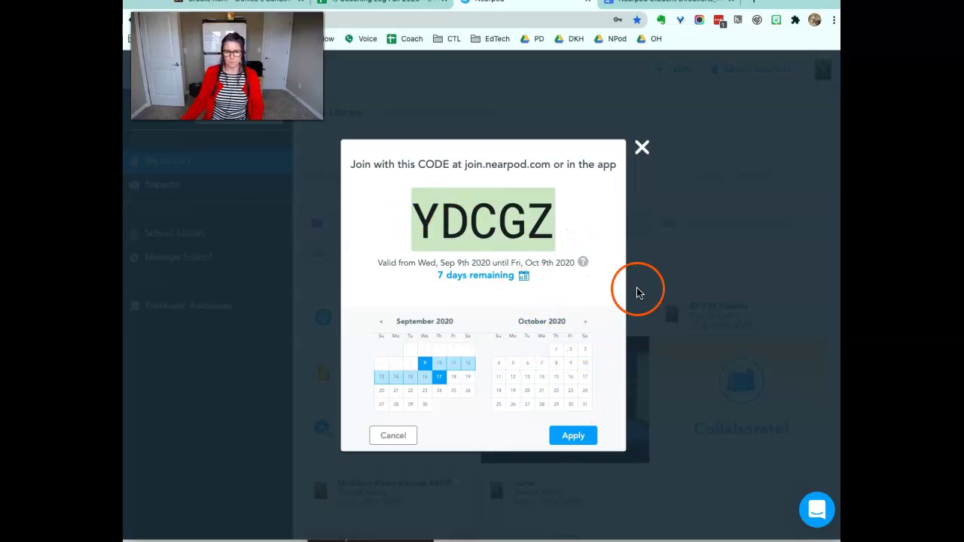
left_click(568, 439)
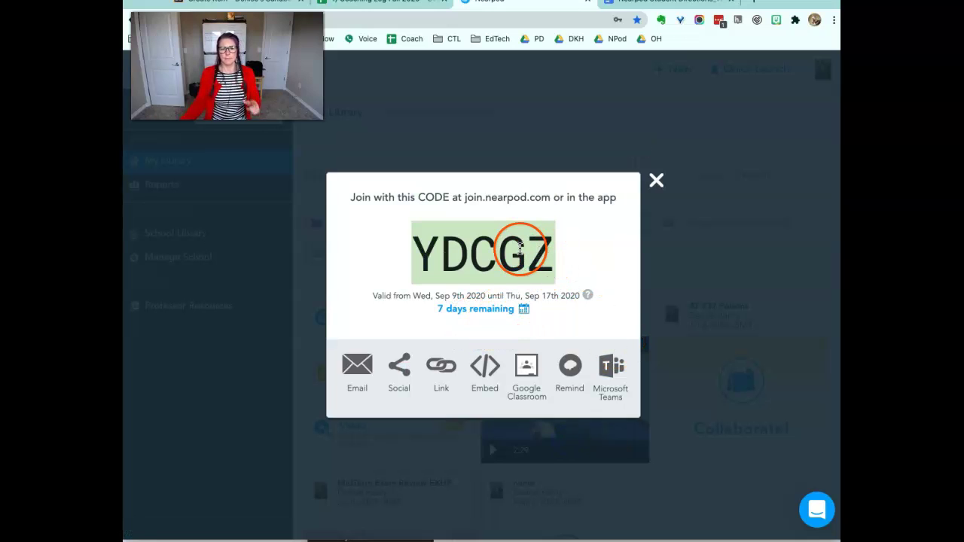
left_click(658, 183)
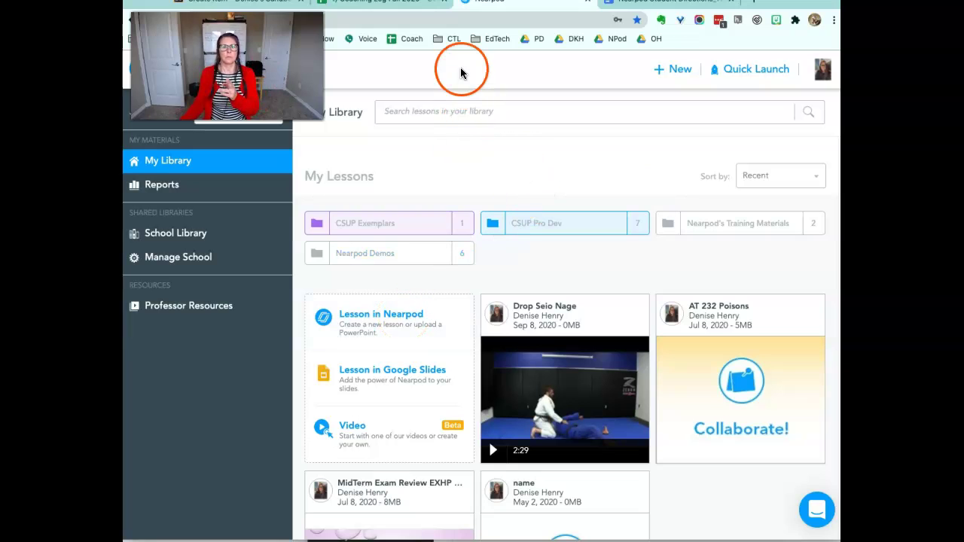
left_click(234, 3)
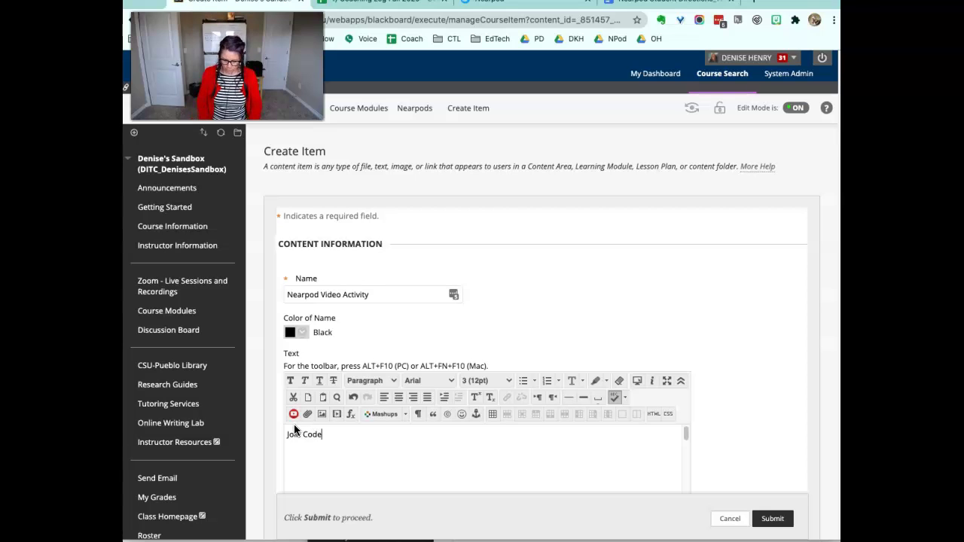
Add a 'Join Code: YDCGZ' heading to the item text, followed by a 'Nearpod Directions' line.
key("ctrl+v")
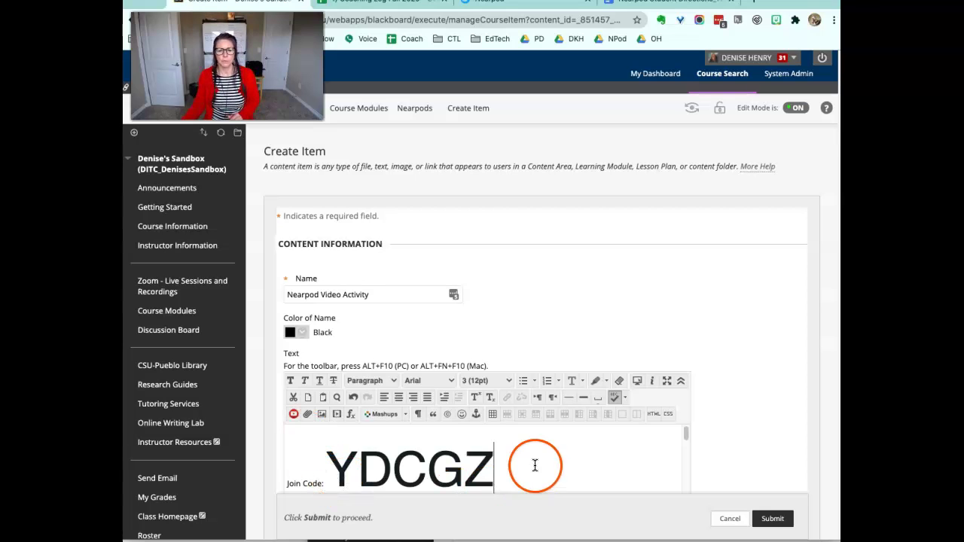
left_click_drag(528, 460, 307, 438)
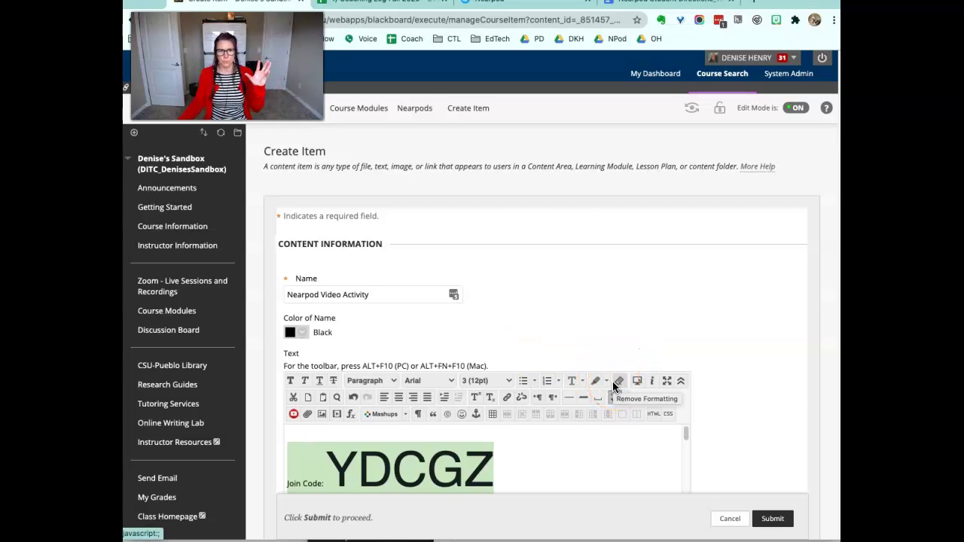
left_click(615, 382)
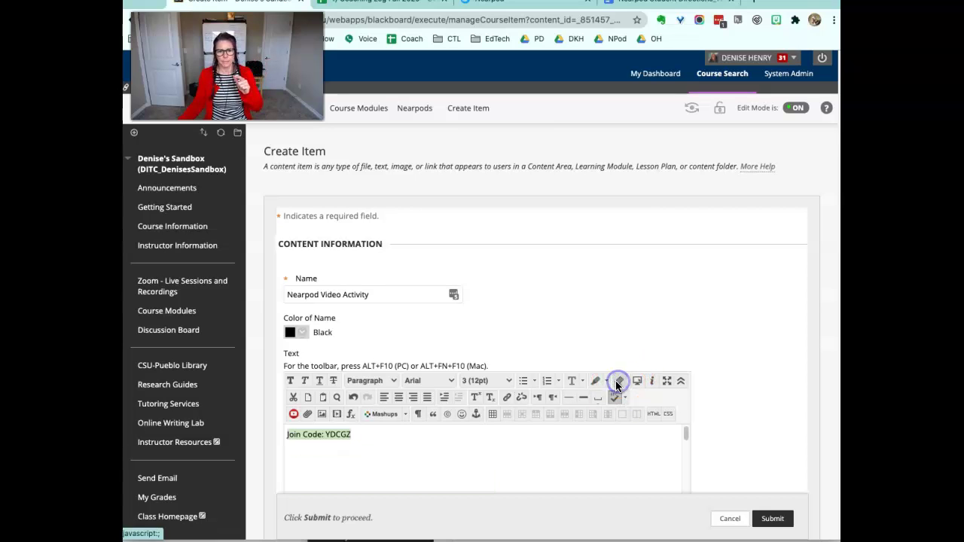
left_click(377, 381)
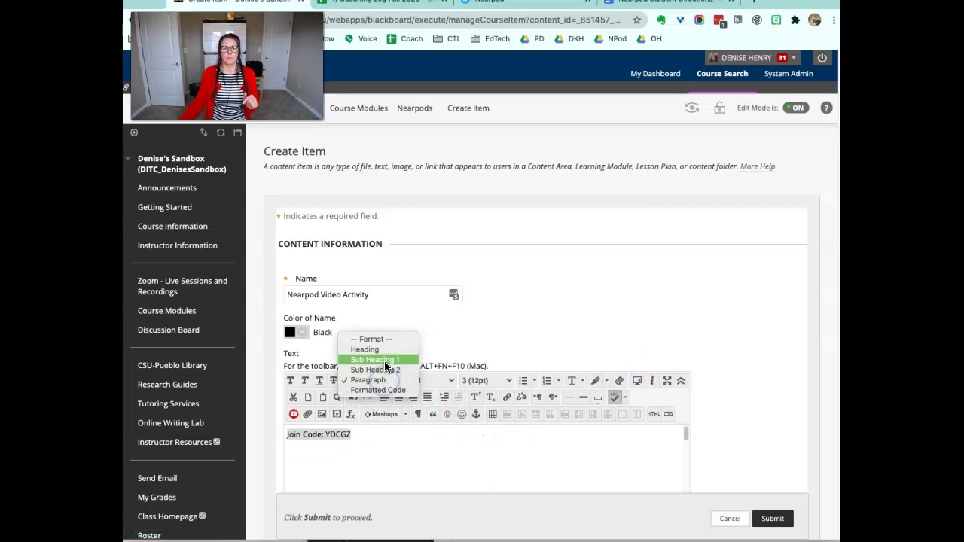
left_click(377, 350)
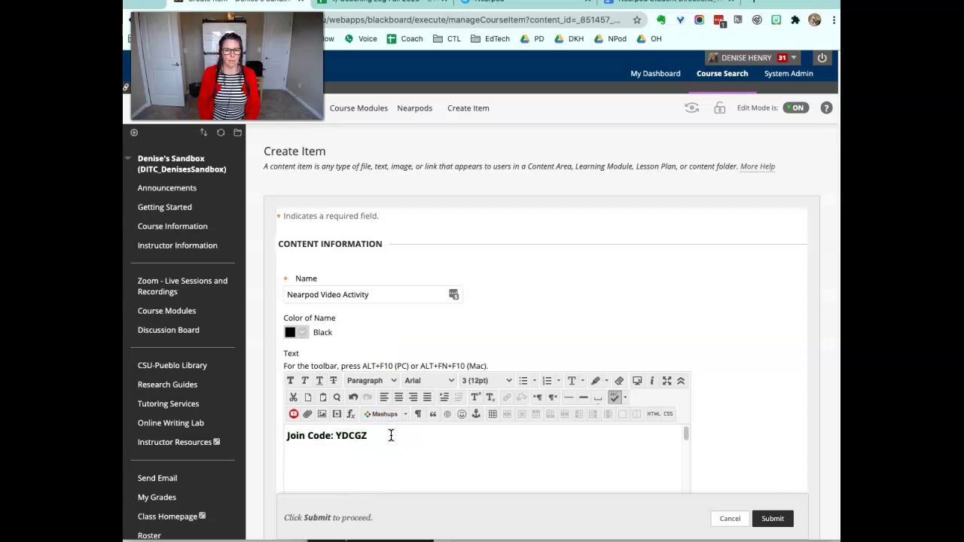
type("rpod Directions")
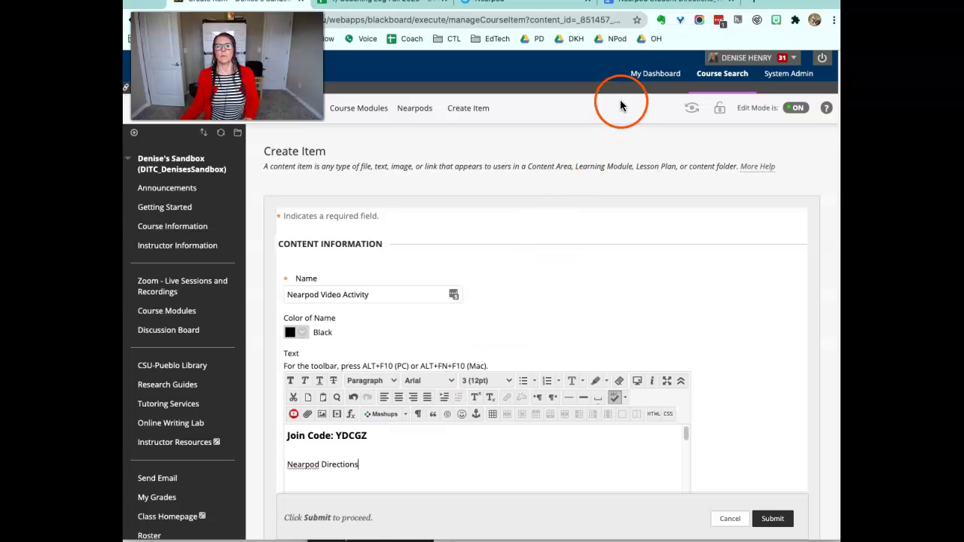
Copy the share link of the Nearpod Student Directions Google Doc and review its contents.
left_click(656, 4)
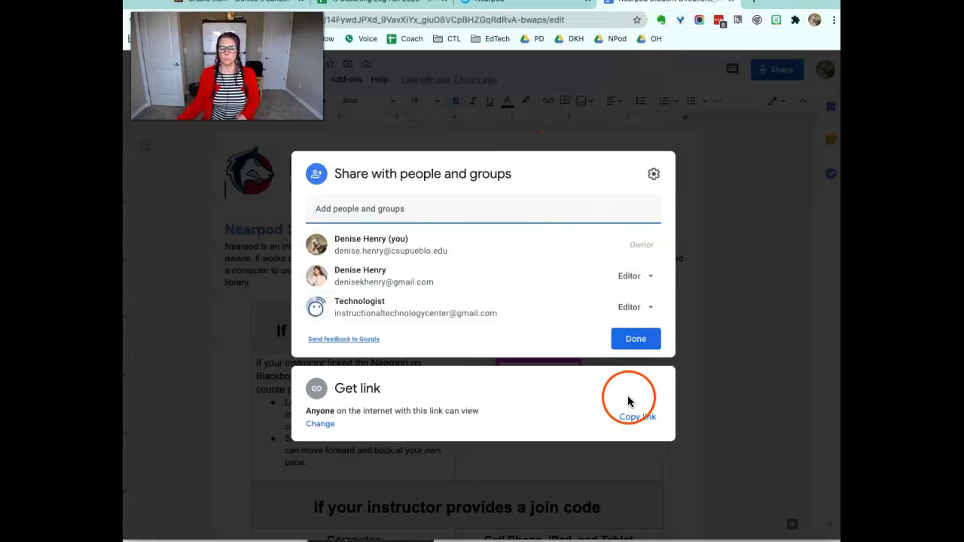
left_click(622, 420)
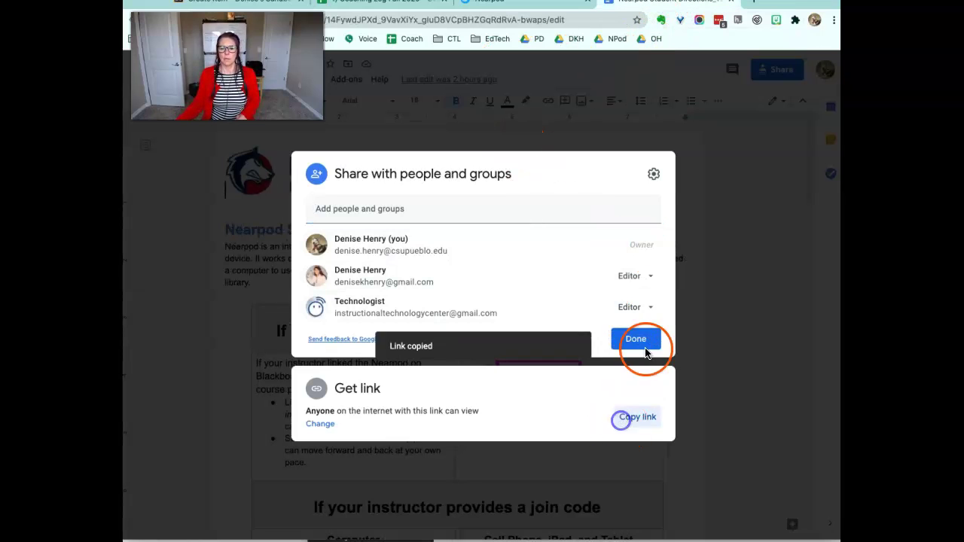
left_click(642, 338)
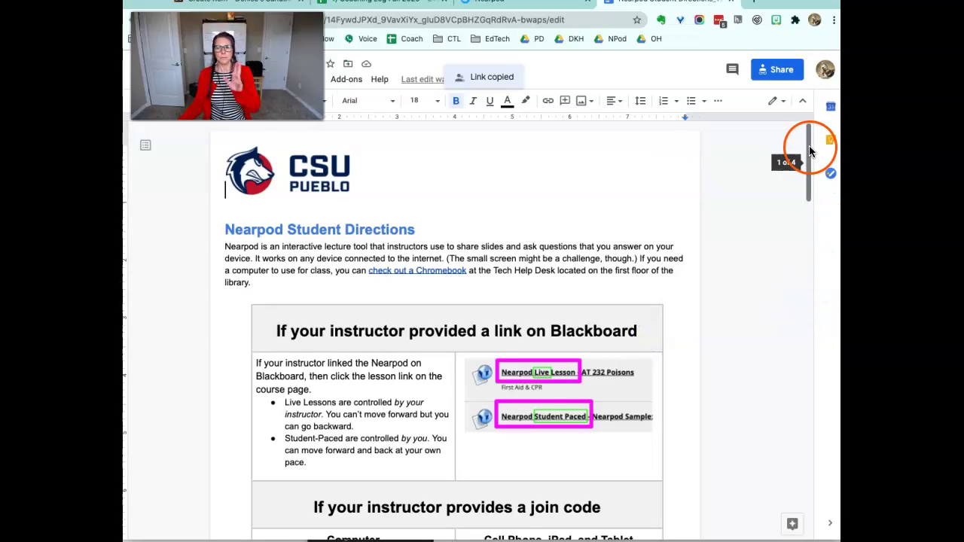
left_click_drag(807, 158, 804, 202)
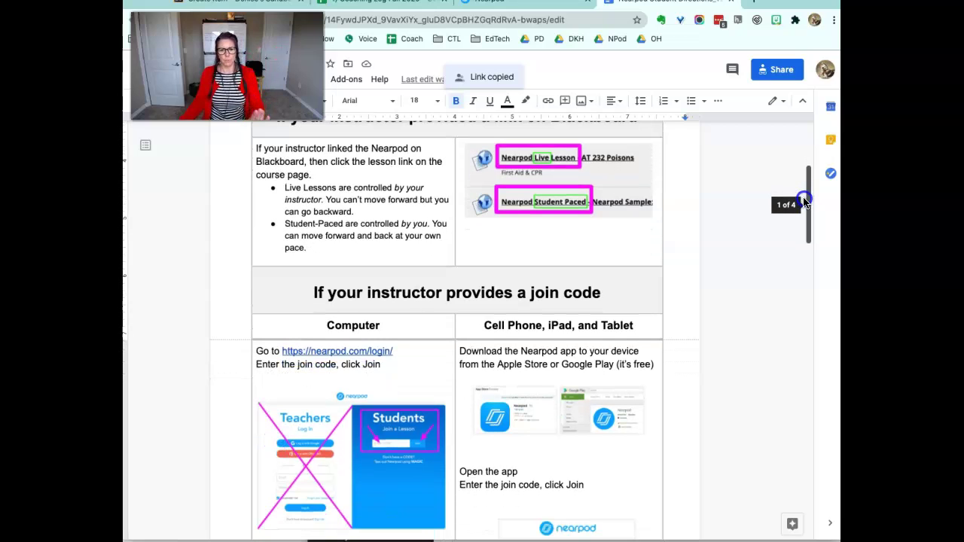
left_click_drag(804, 202, 764, 216)
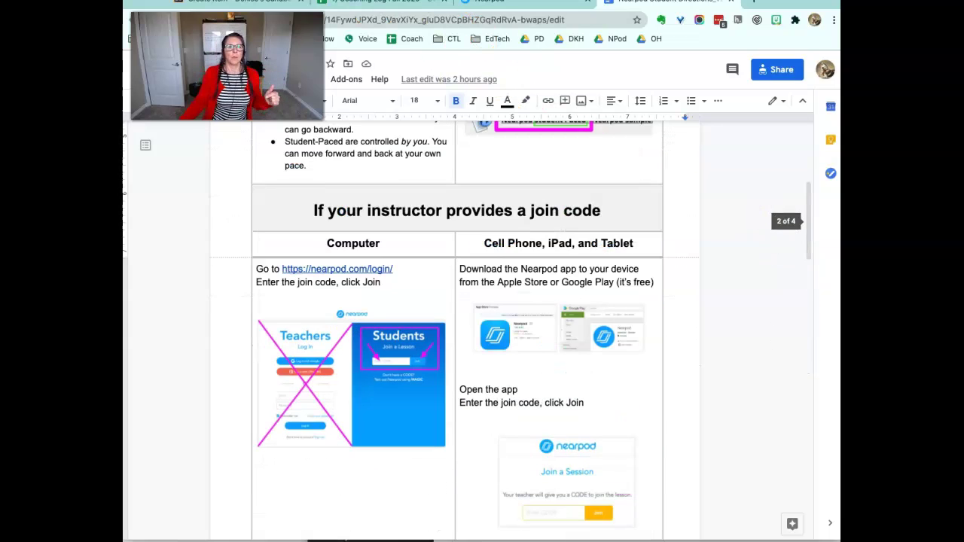
left_click(240, 5)
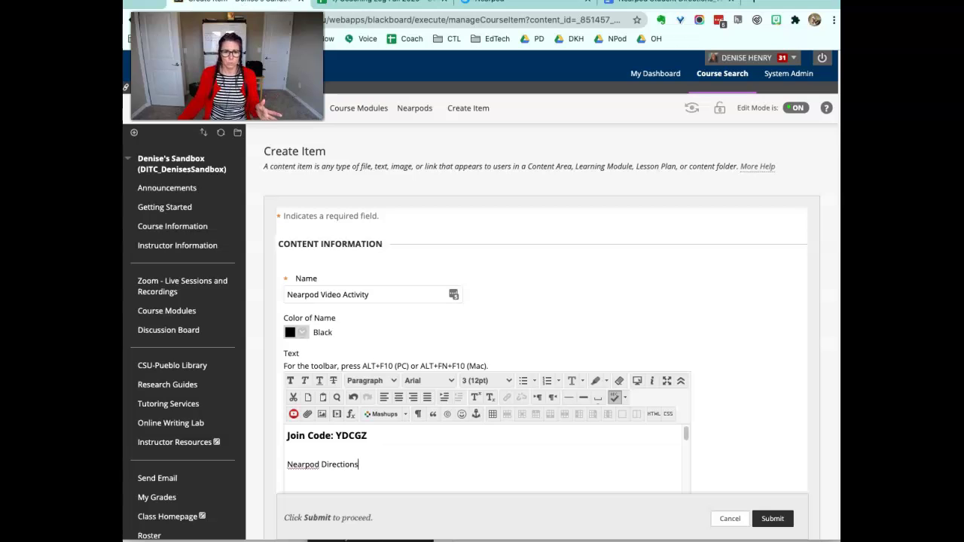
Link 'Nearpod Directions' to the Google Docs share link, opening in a new window (_blank).
left_click_drag(360, 464, 299, 456)
key("super+k")
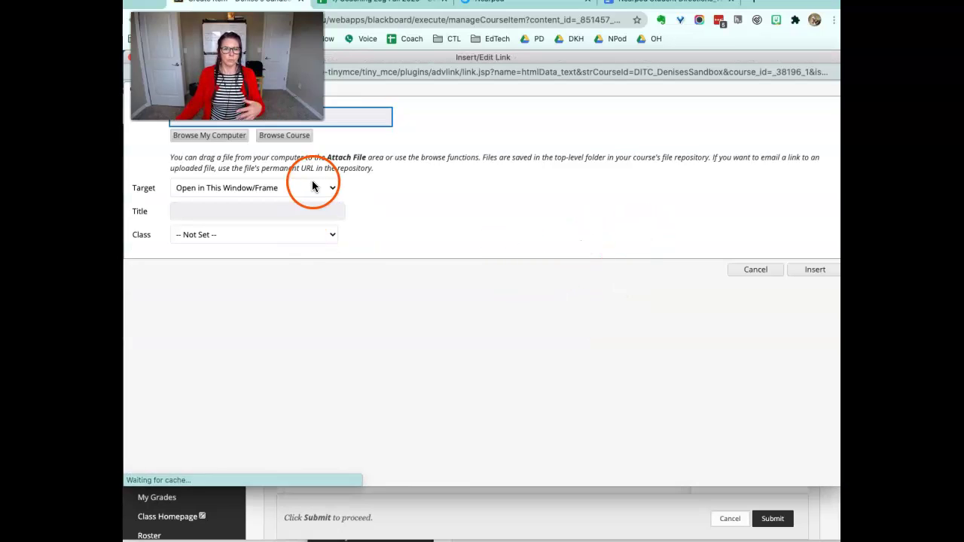
left_click(312, 189)
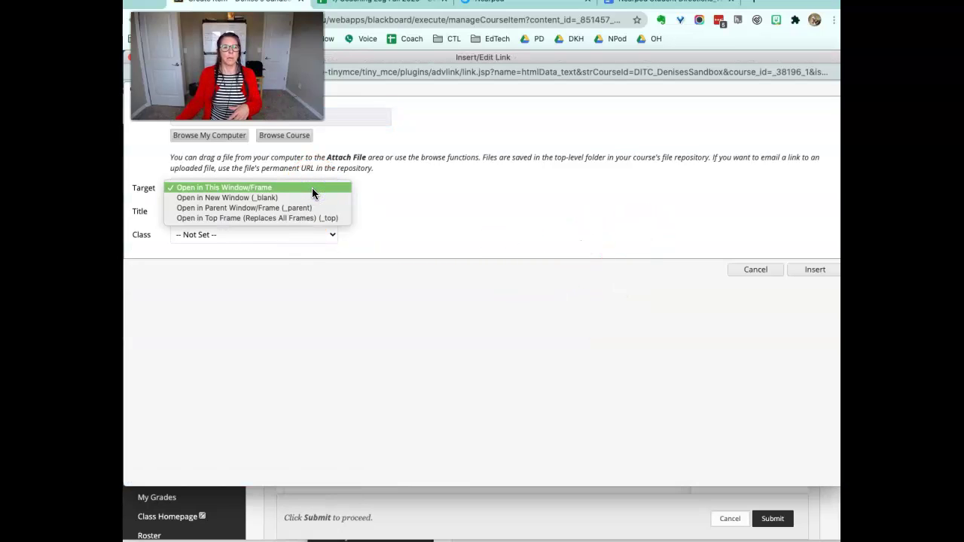
left_click(359, 119)
left_click(358, 117)
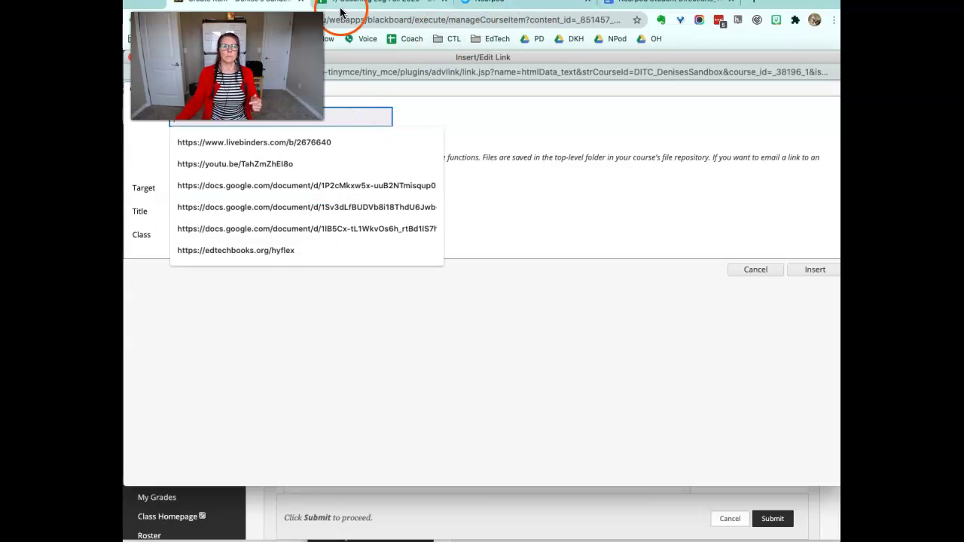
left_click(362, 111)
key("super+v")
left_click(275, 113)
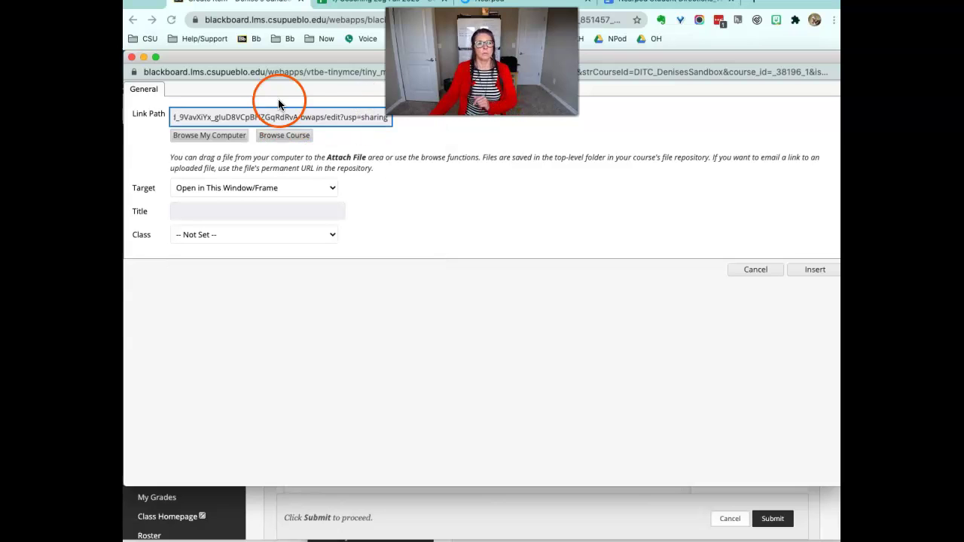
left_click(232, 189)
left_click(254, 198)
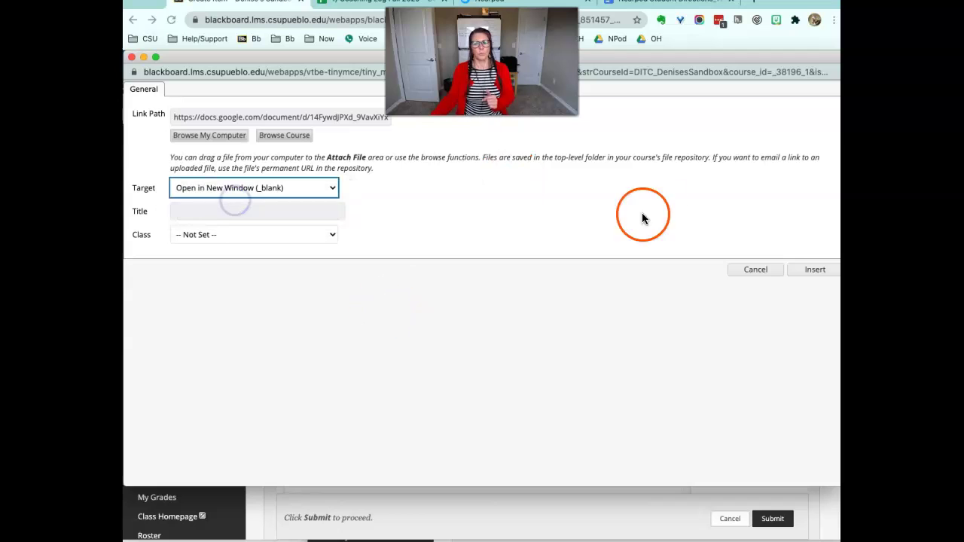
left_click(813, 270)
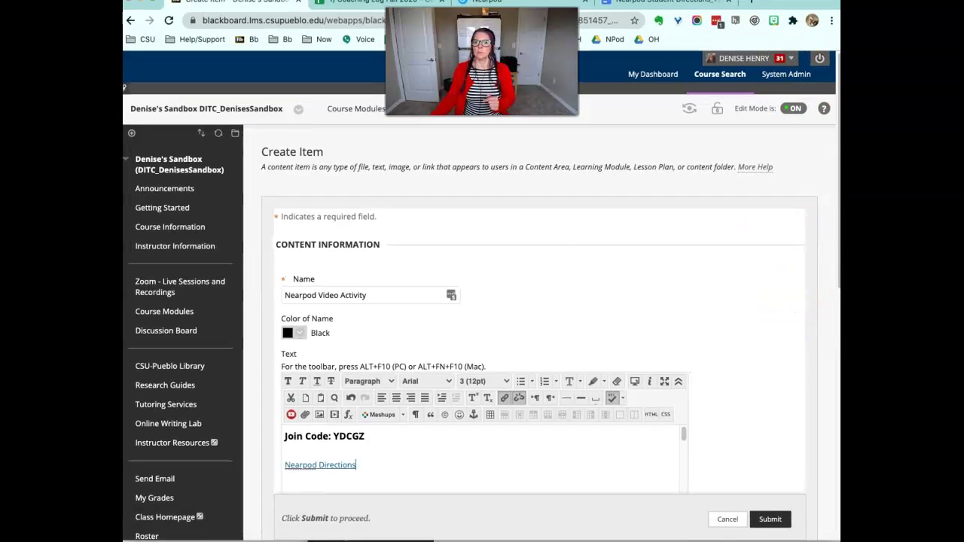
Submit the Nearpod Video Activity item to the Nearpods page.
left_click(839, 79)
left_click_drag(832, 79, 763, 318)
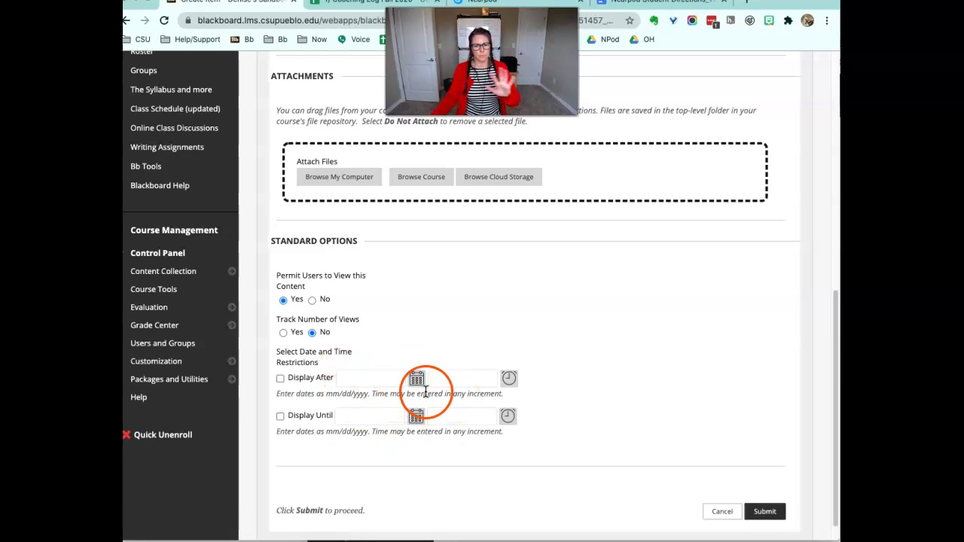
left_click(761, 511)
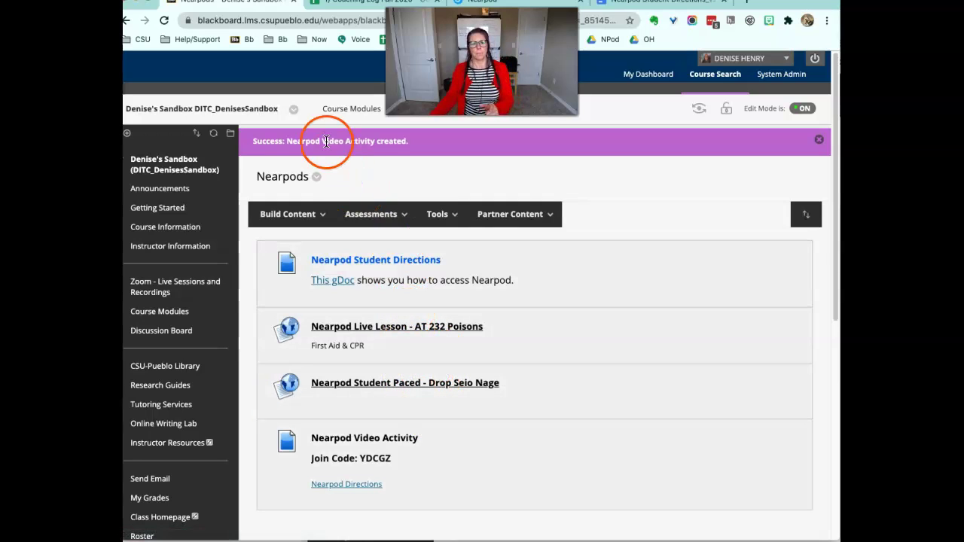
Switch the Nearpods course page to student view.
left_click(308, 219)
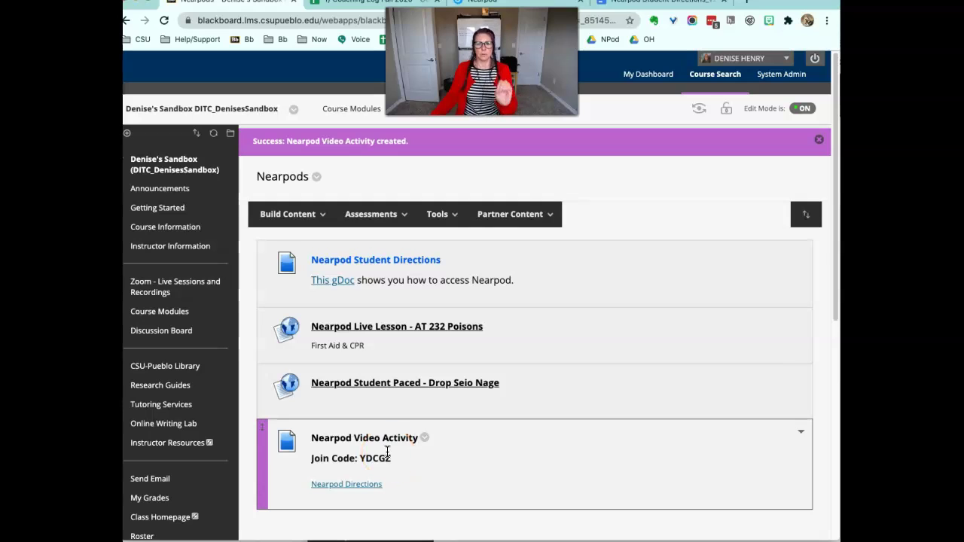
left_click(251, 535)
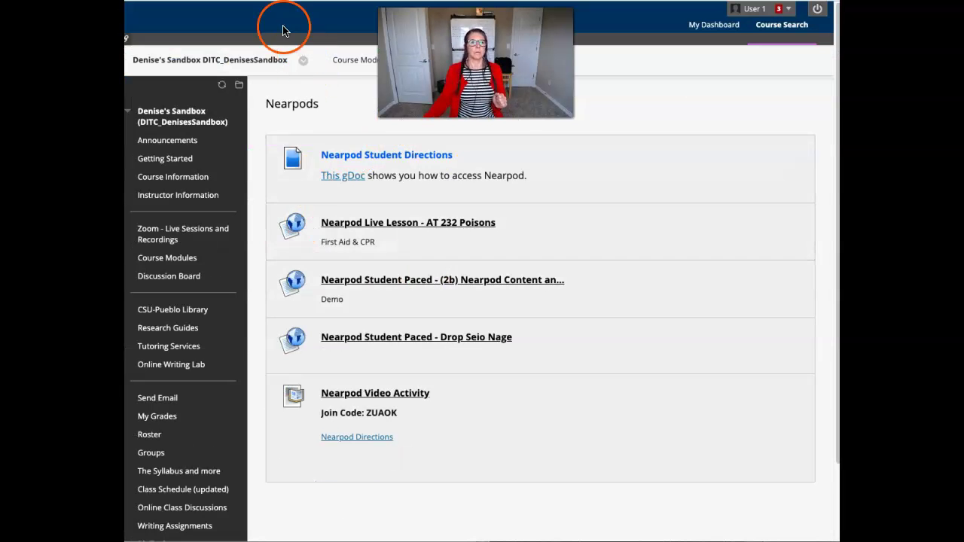
left_click(261, 23)
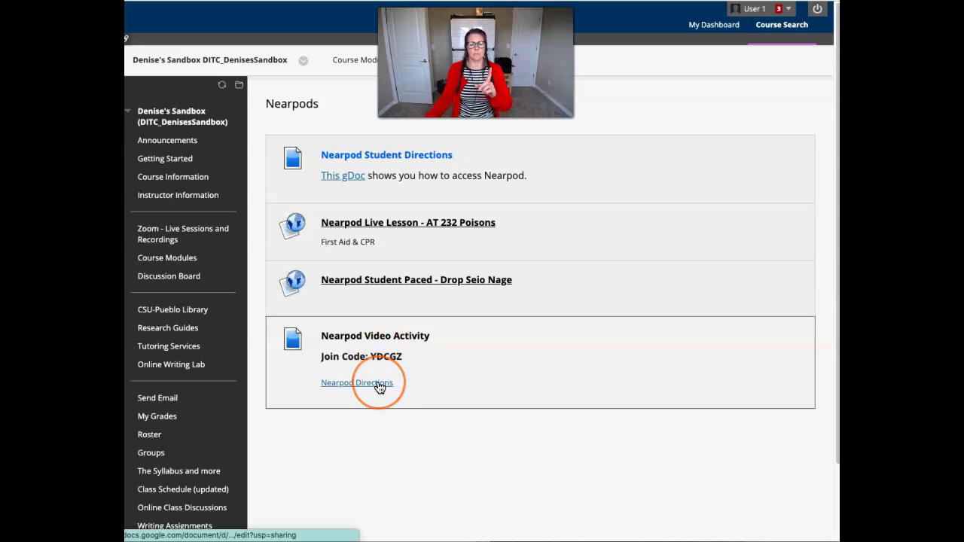
Follow the Nearpod Directions link to the Google Doc, return, and open an incognito window.
left_click(380, 386)
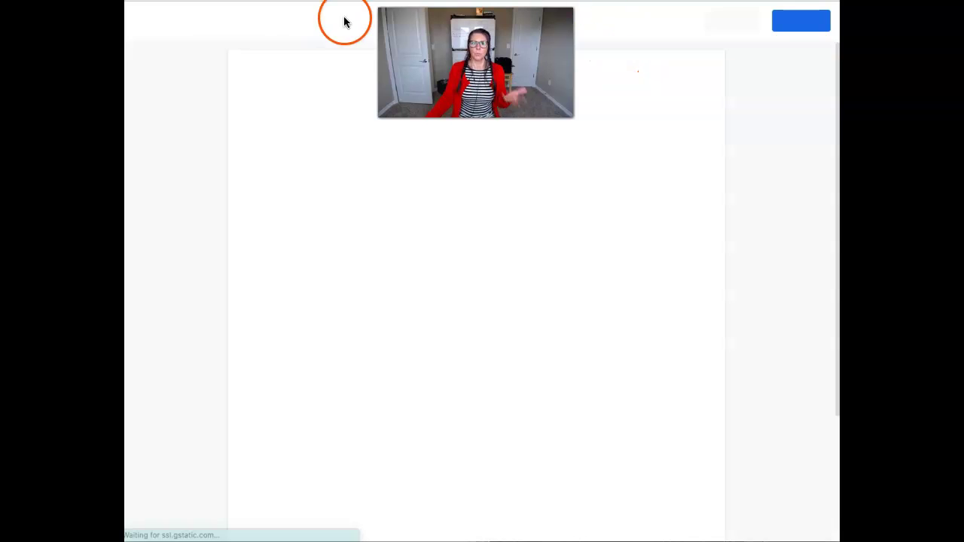
key("ctrl+w")
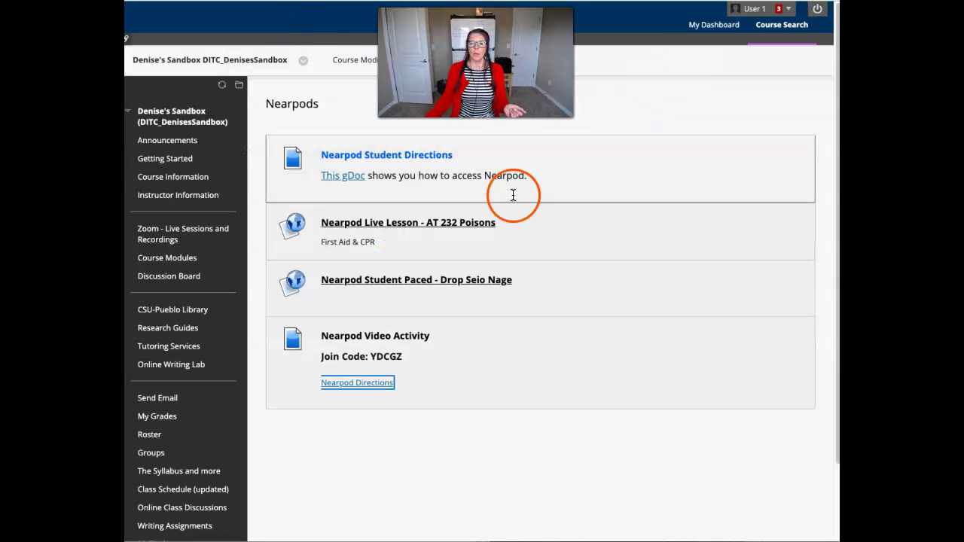
left_click(377, 385)
left_click(377, 385)
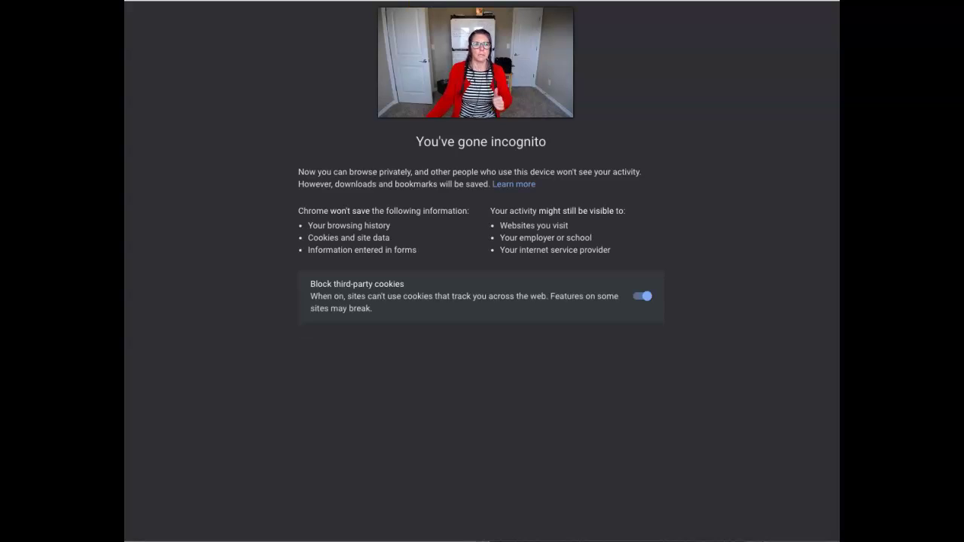
Load nearpod.com/login in the incognito window.
type("nearpod")
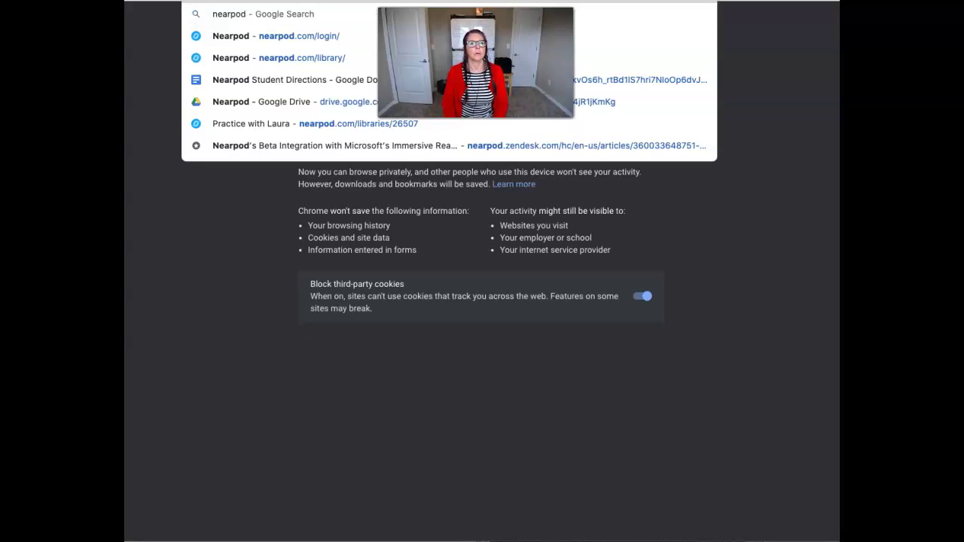
type(".com/login")
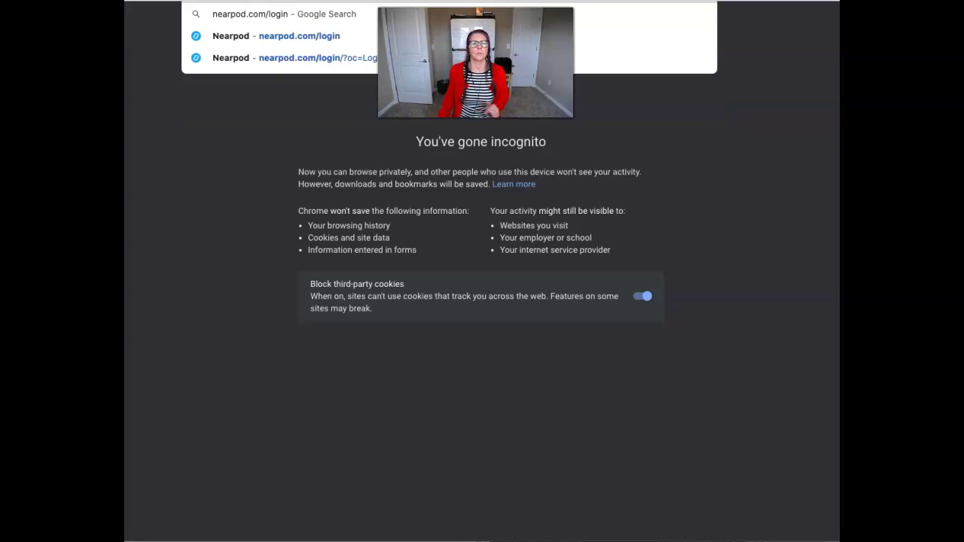
key("Return")
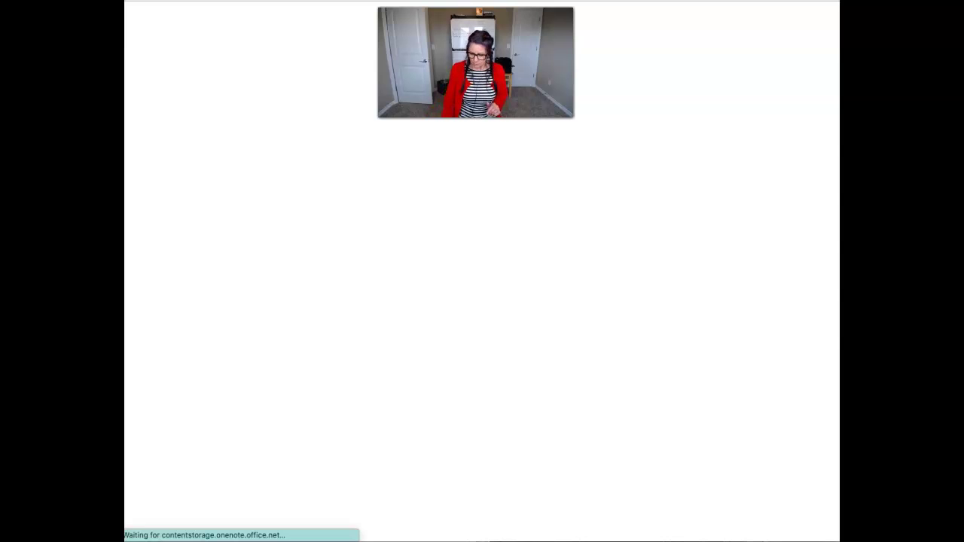
left_click(307, 10)
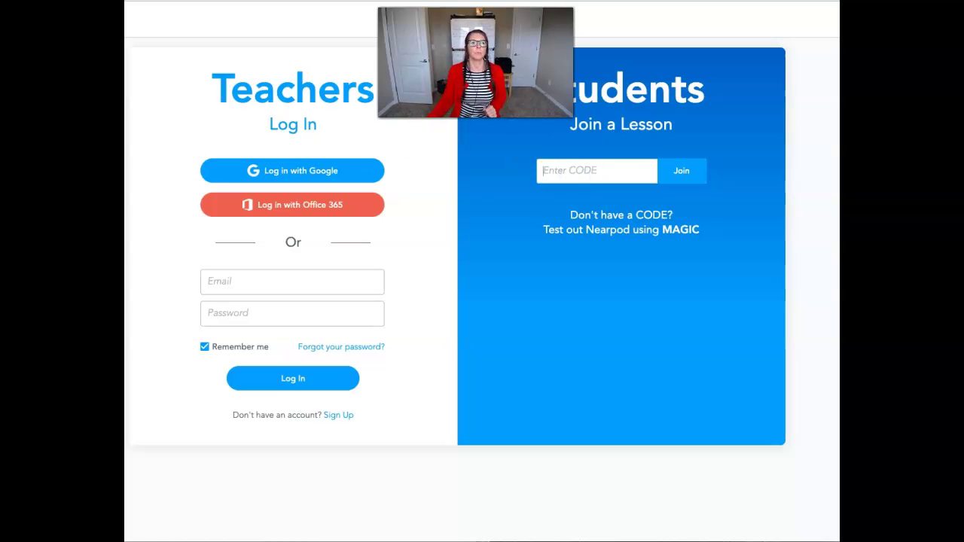
Copy code YDCGZ from the Blackboard item and submit it on the Nearpod join page.
key("ctrl+Tab")
left_click_drag(406, 357, 378, 354)
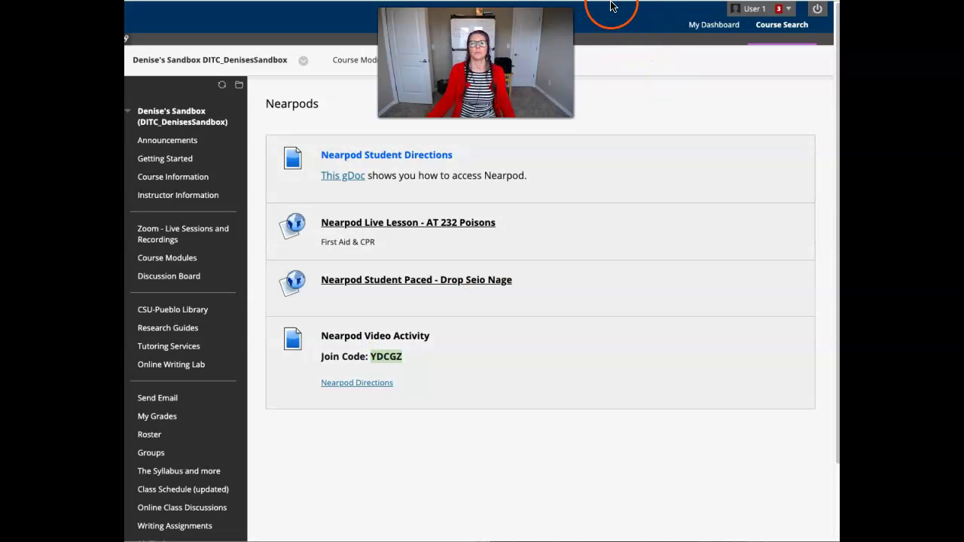
key("ctrl+Tab")
left_click(595, 167)
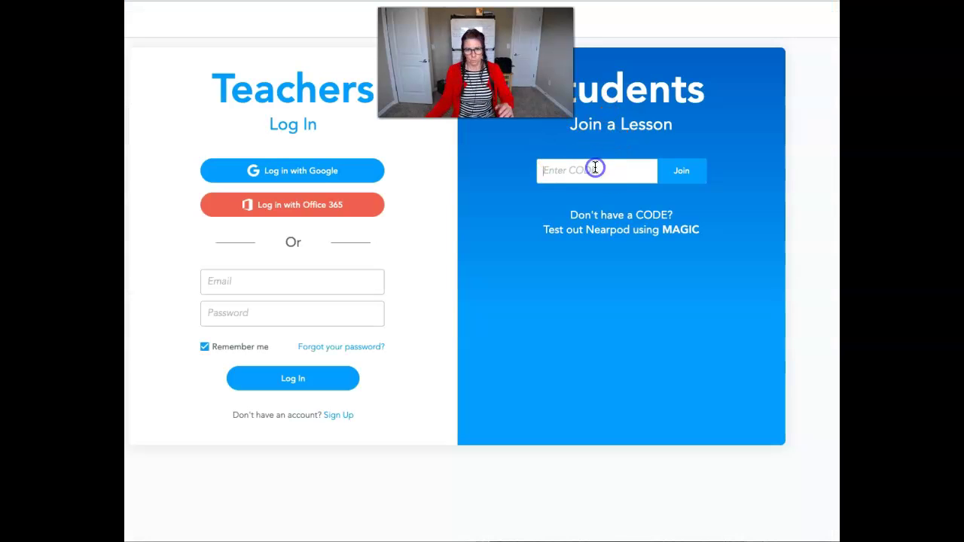
type("YDCGZ")
left_click(682, 172)
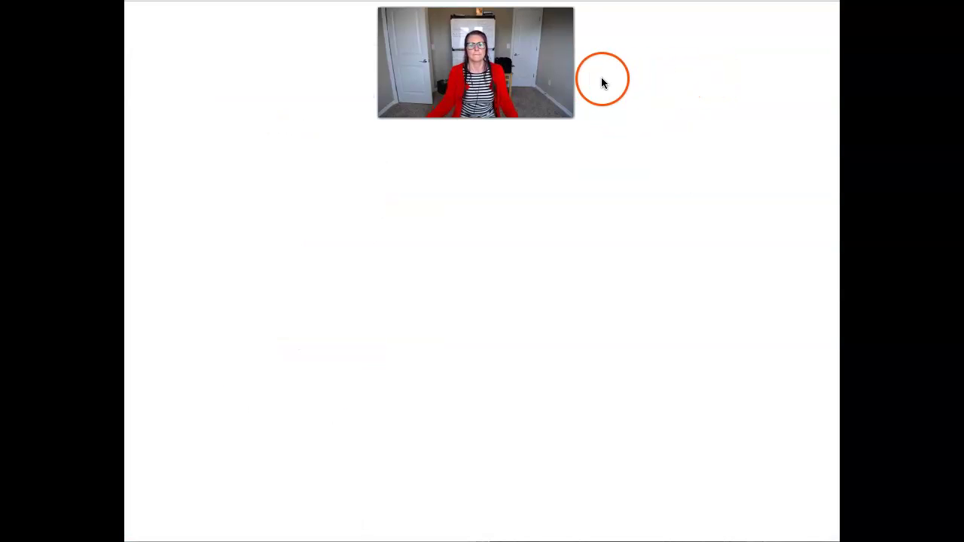
Fill in the student name from autofill and join the Drop Seio Nage lesson.
left_click(700, 7)
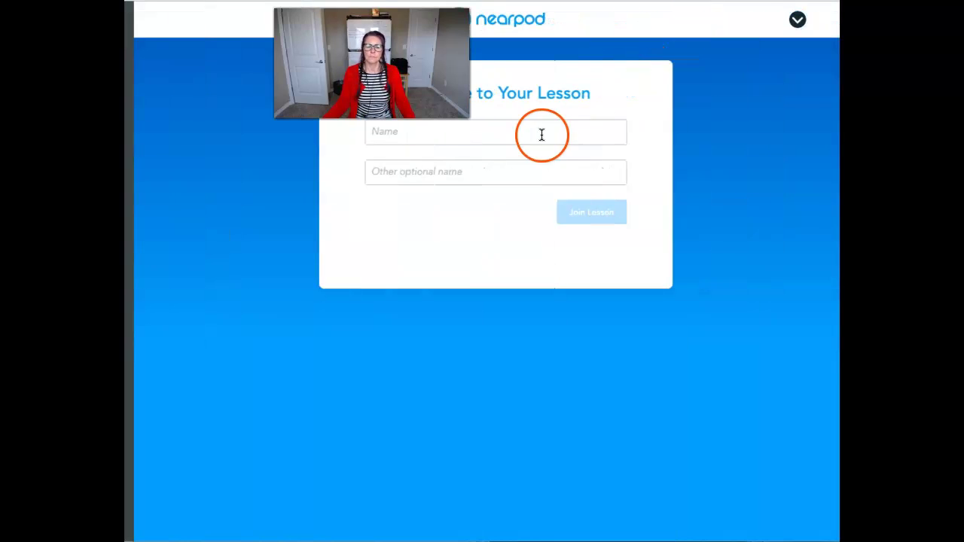
left_click(546, 131)
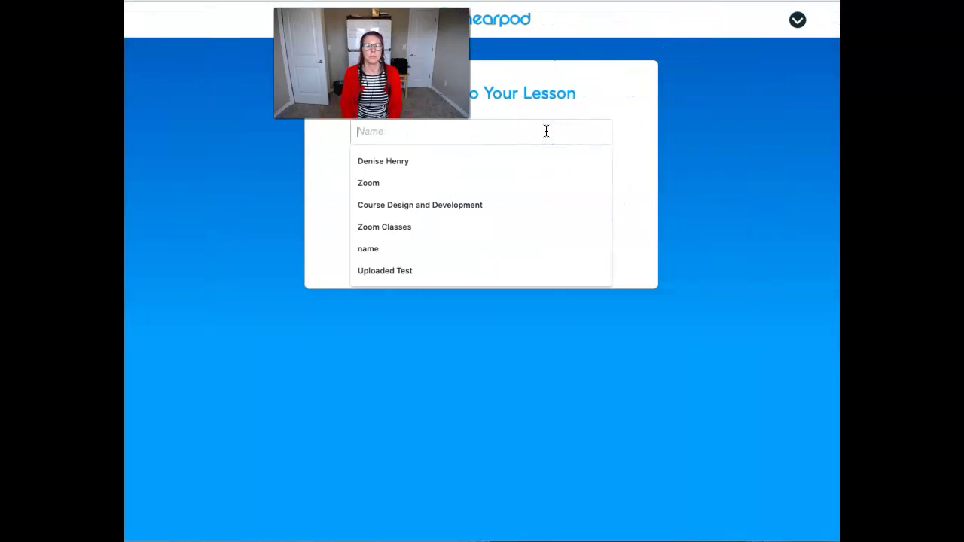
left_click(519, 162)
left_click(564, 214)
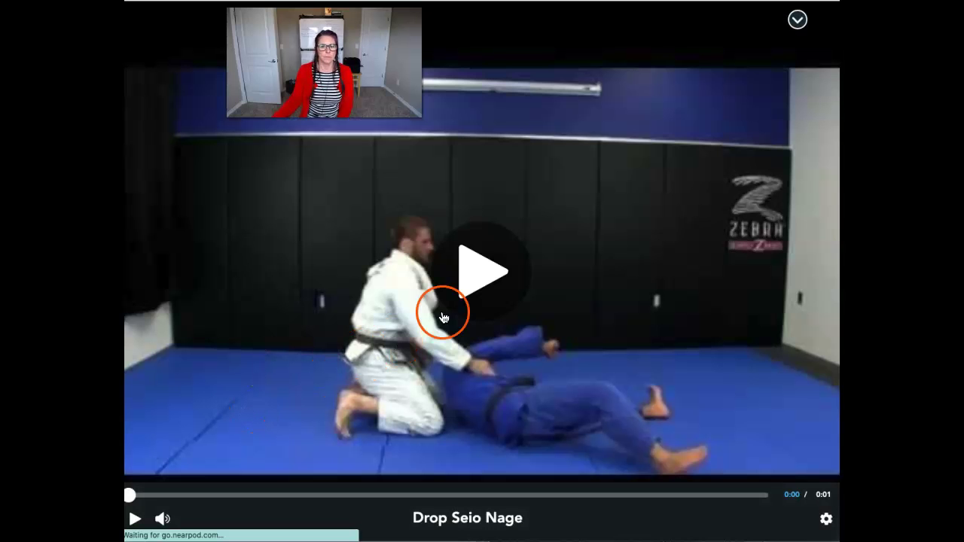
Play the Drop Seio Nage video as a student and reach its open-ended question's answer box.
left_click(478, 281)
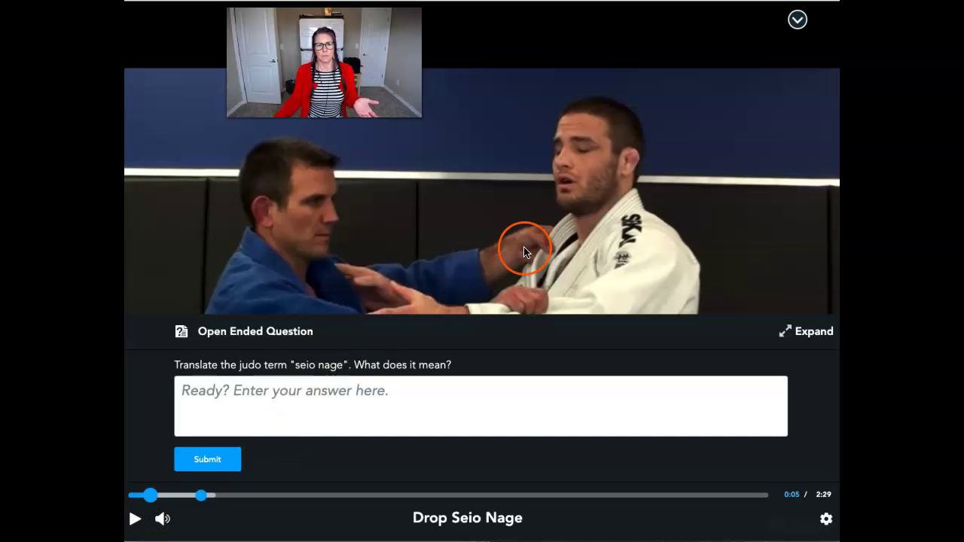
left_click(336, 419)
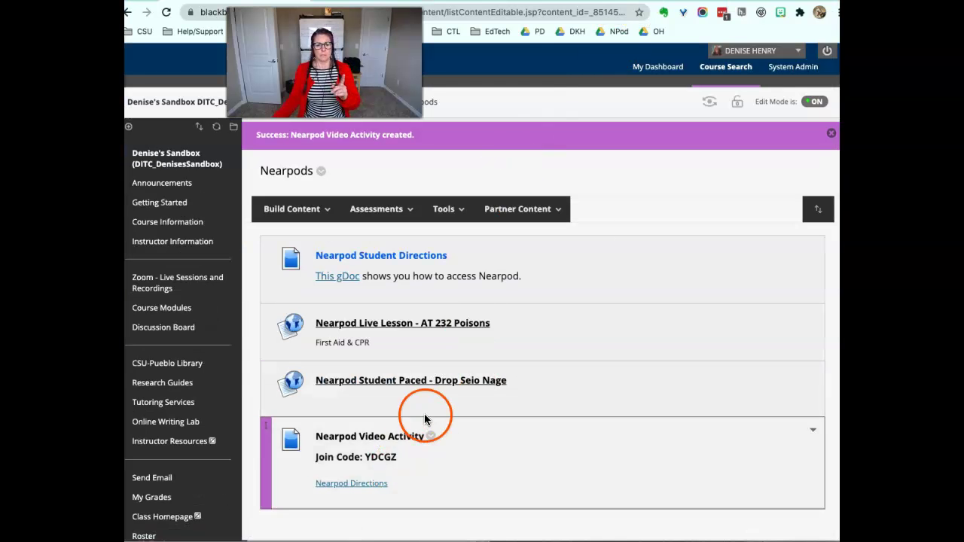
left_click(496, 1)
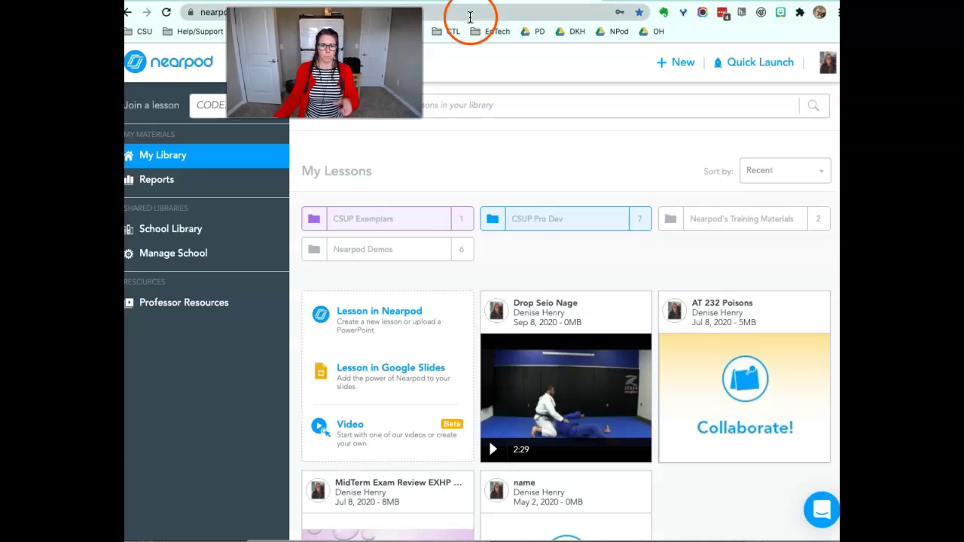
mouse_move(520, 309)
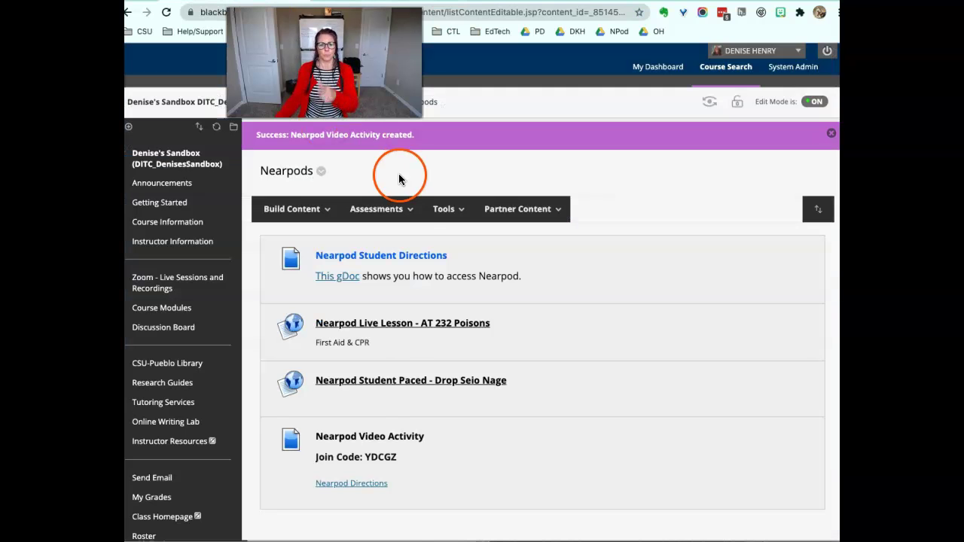
left_click(292, 210)
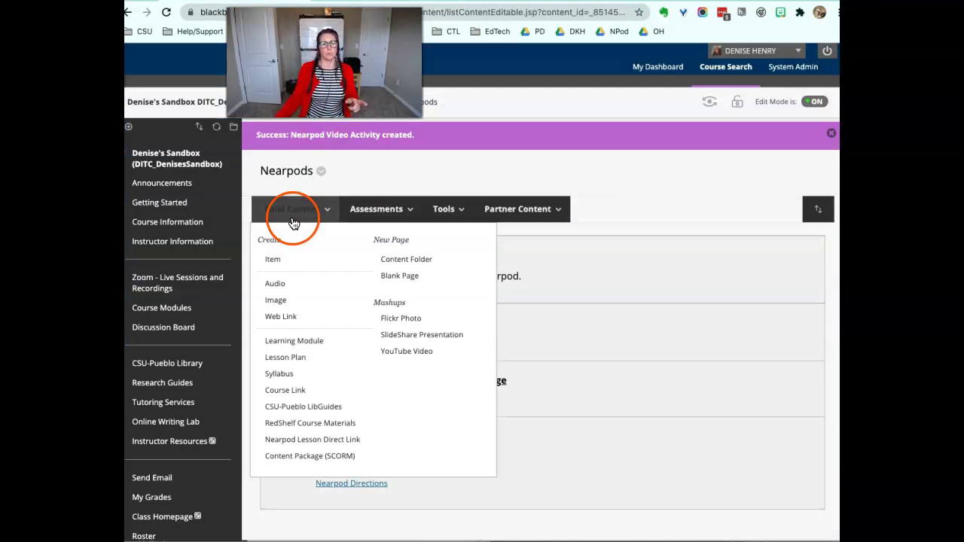
left_click(274, 261)
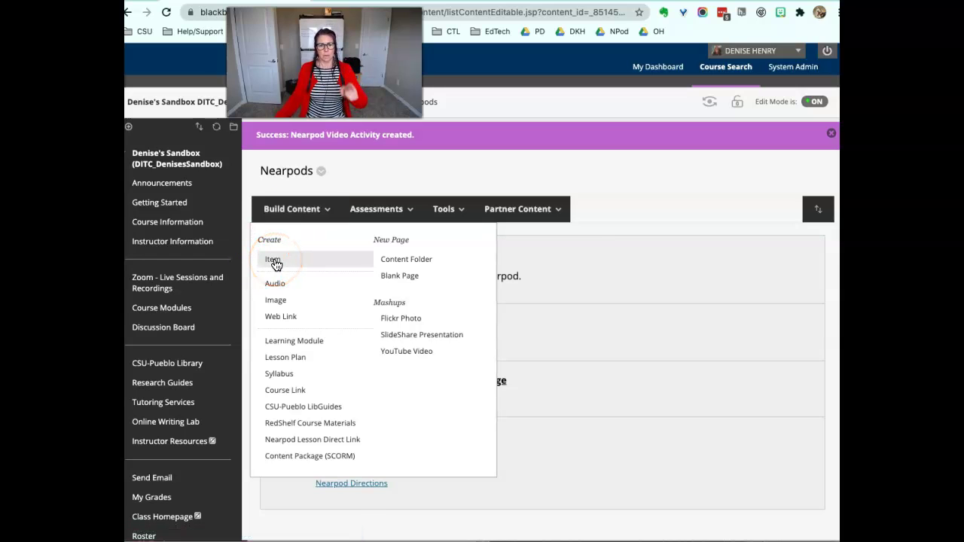
left_click(443, 392)
left_click(478, 456)
left_click(420, 479)
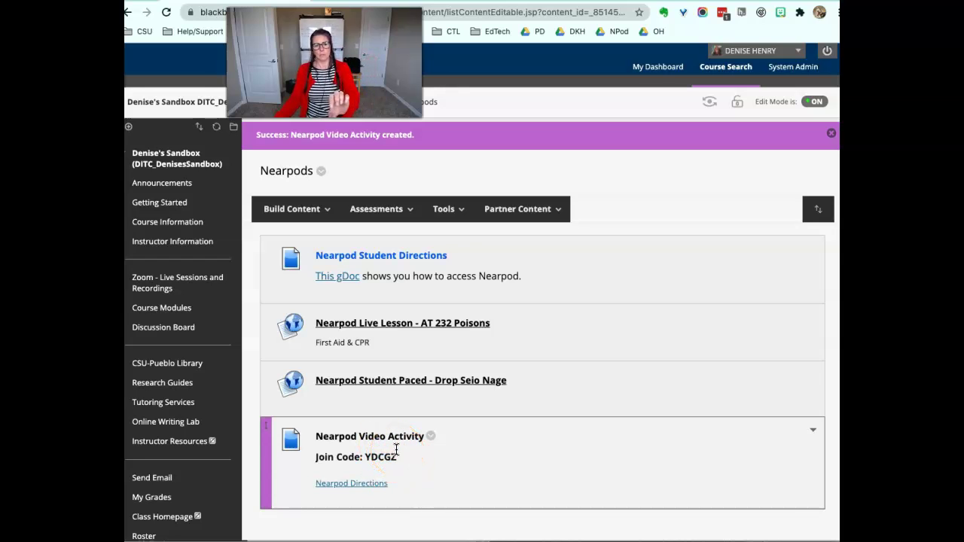
left_click(313, 211)
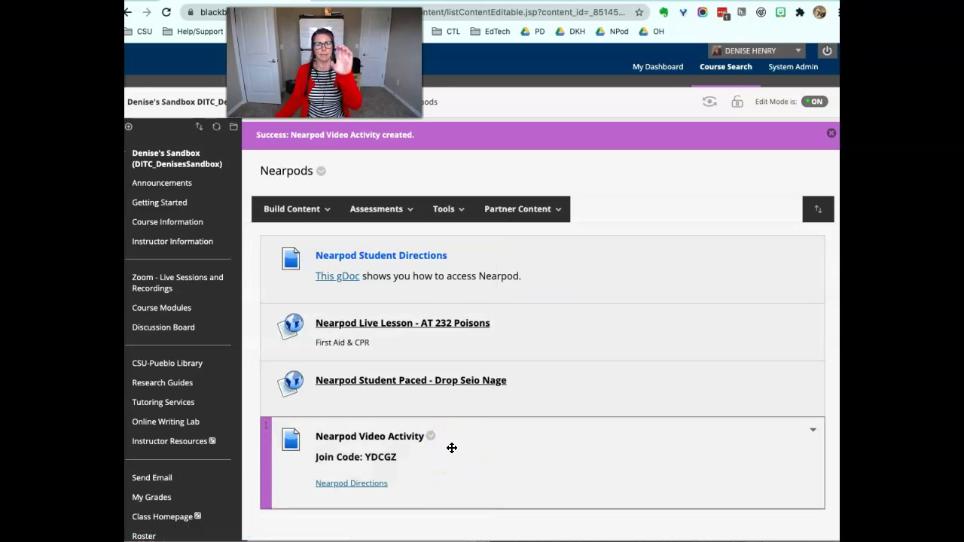
left_click(444, 455)
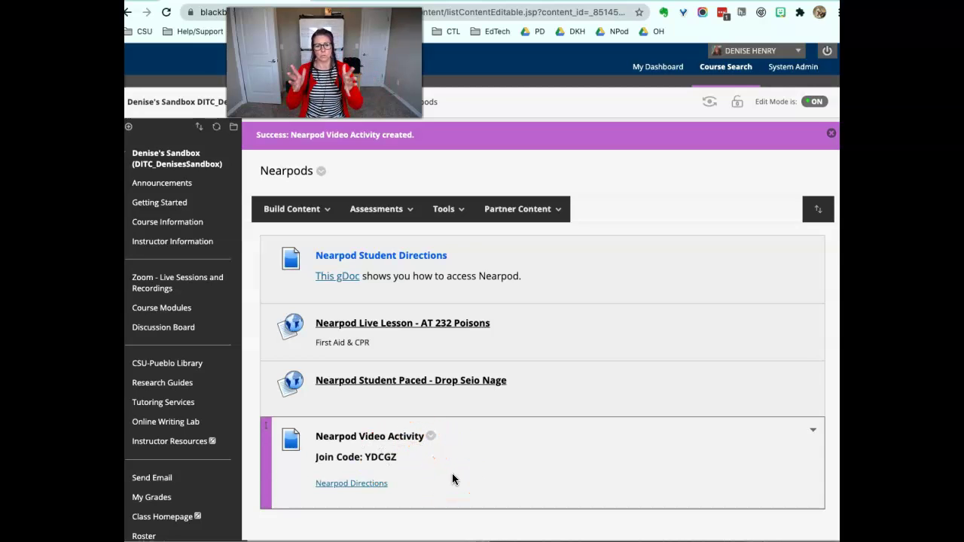
left_click(453, 417)
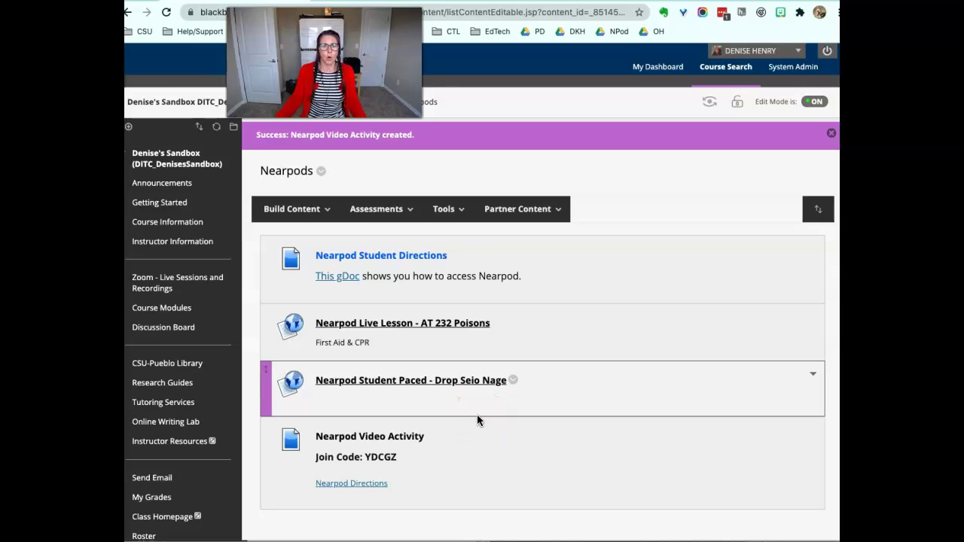
left_click(477, 415)
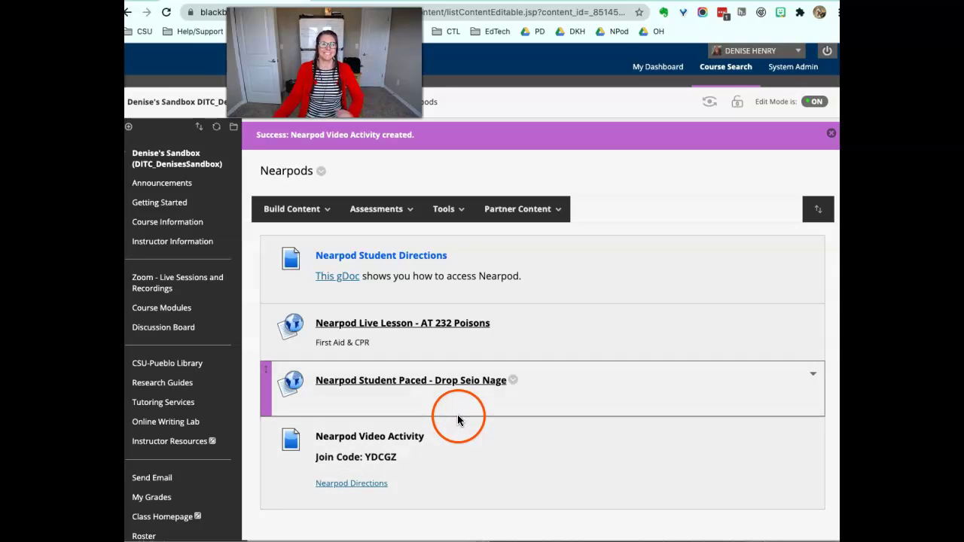